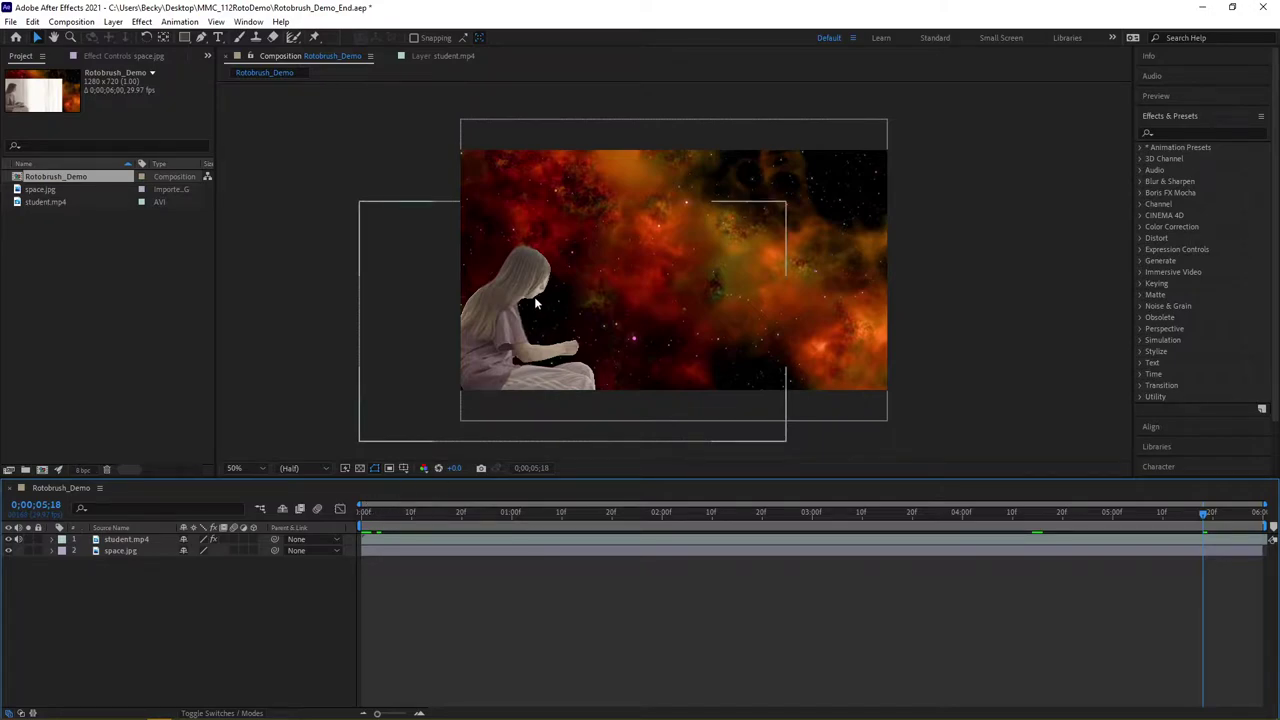
Step: Select the Rotobrush_Demo composition in the Project panel
{"action": "left_click", "coordinate": [16, 183]}
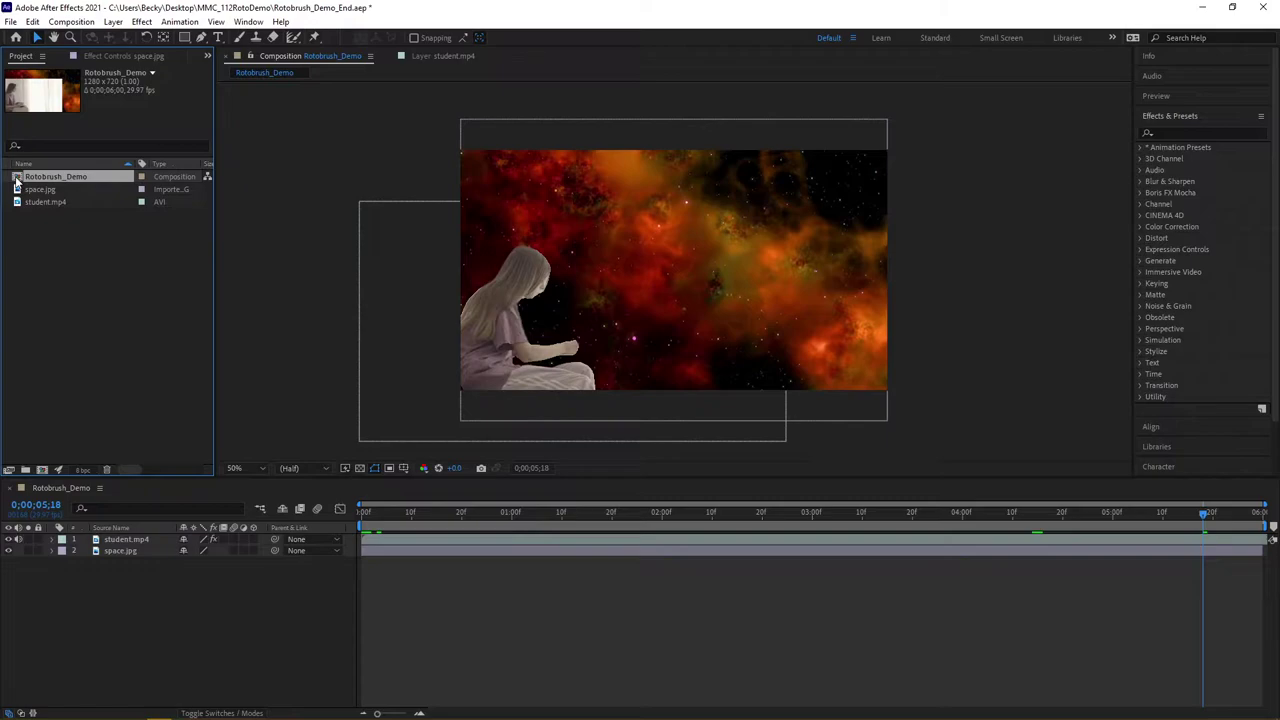
{"action": "right_click", "coordinate": [16, 183]}
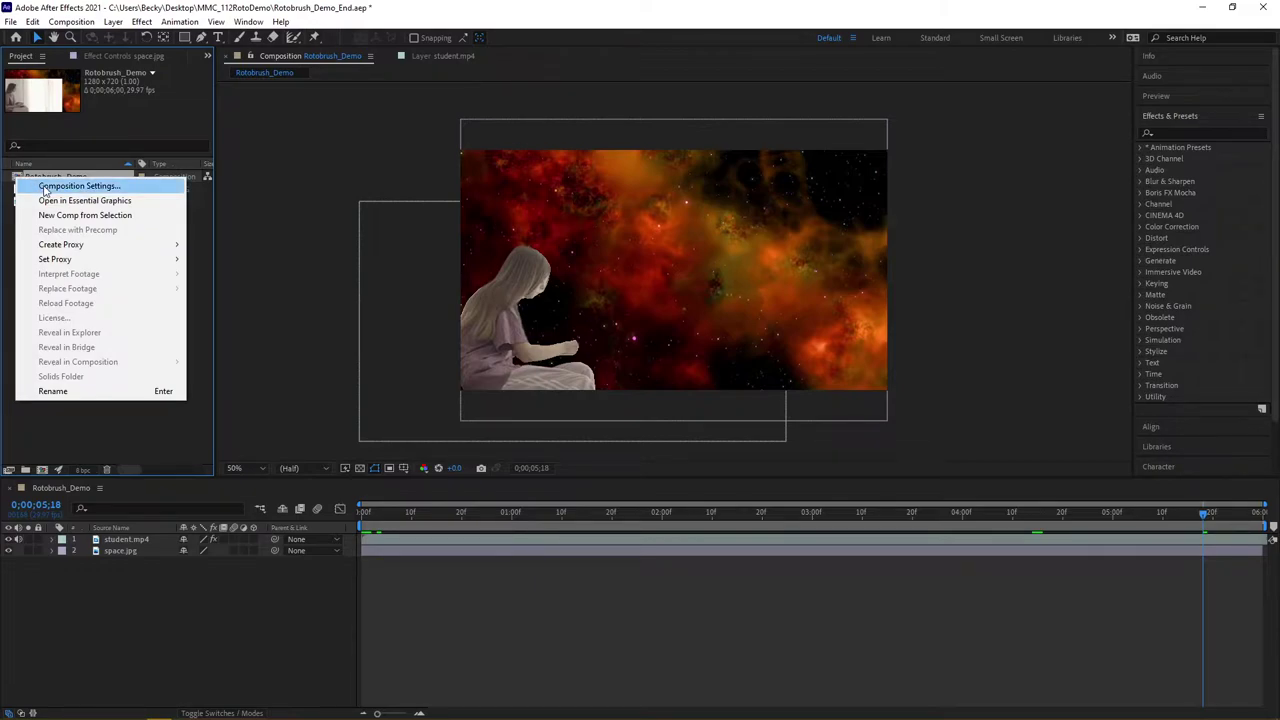
{"action": "left_click", "coordinate": [44, 188]}
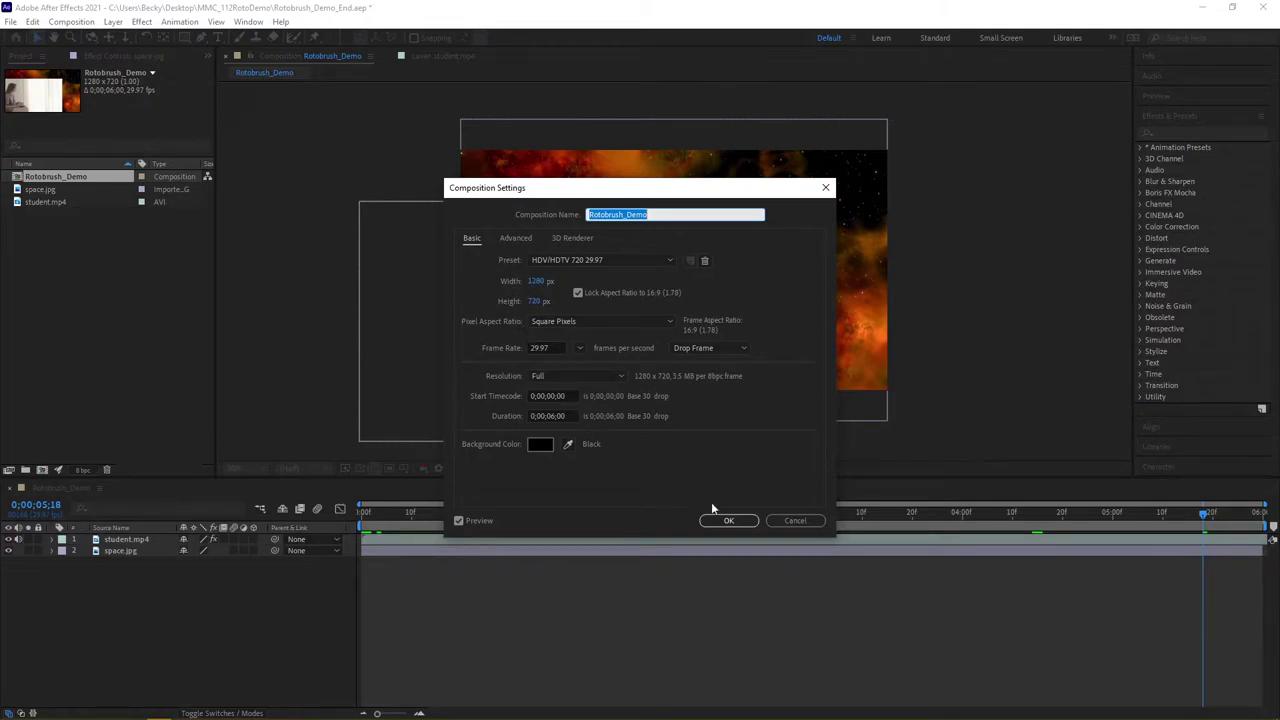
{"action": "left_click", "coordinate": [792, 521]}
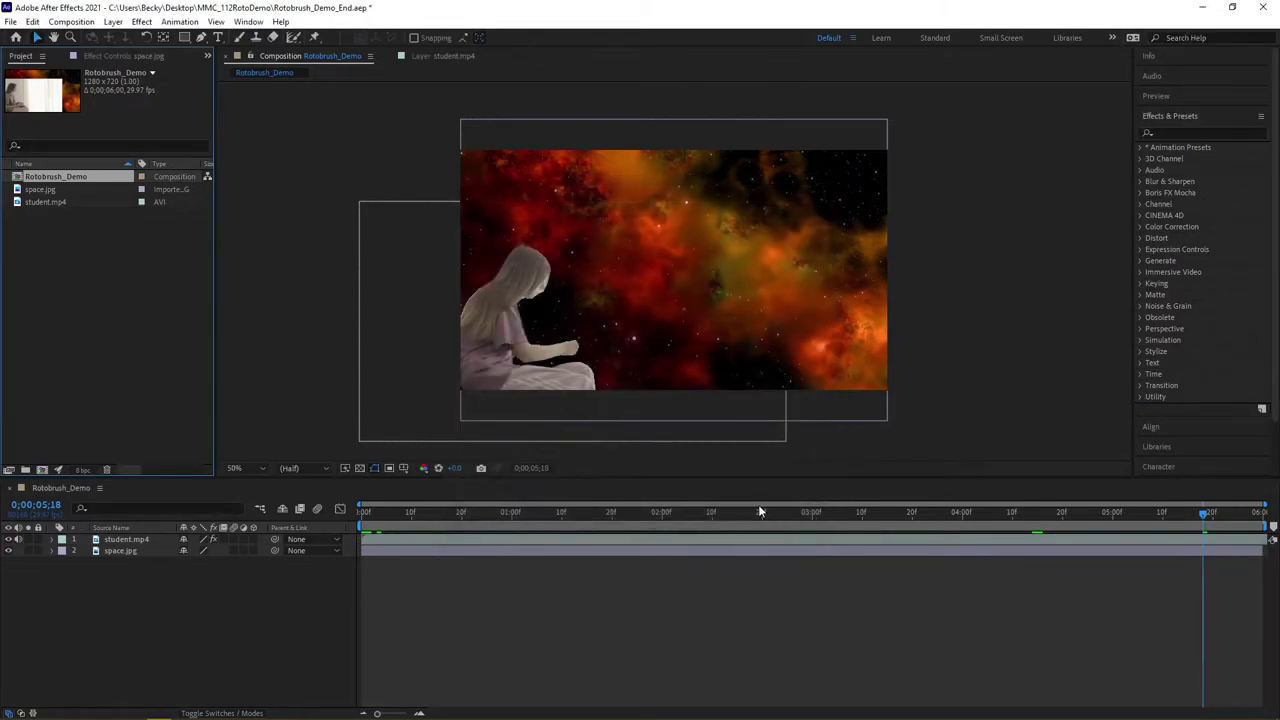
Step: Add Rotobrush_Demo to the Render Queue via File > Export > Add to Render Queue
{"action": "left_click", "coordinate": [11, 22]}
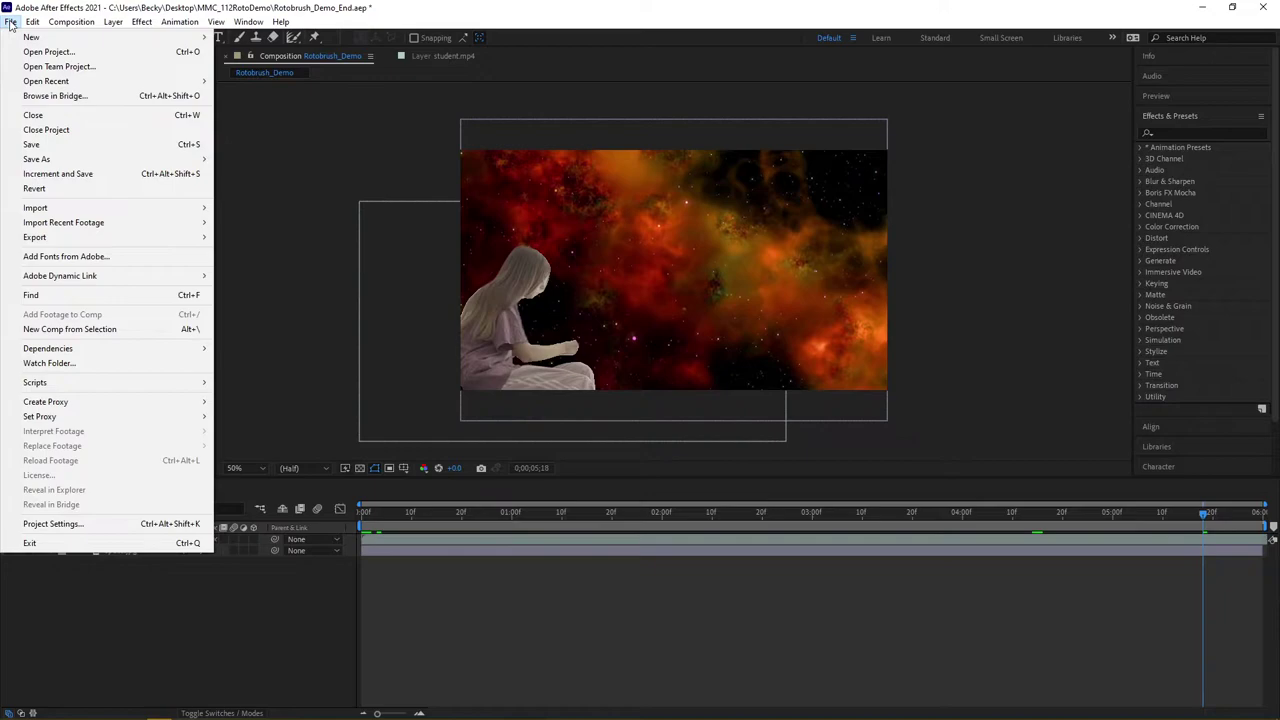
{"action": "mouse_move", "coordinate": [130, 240]}
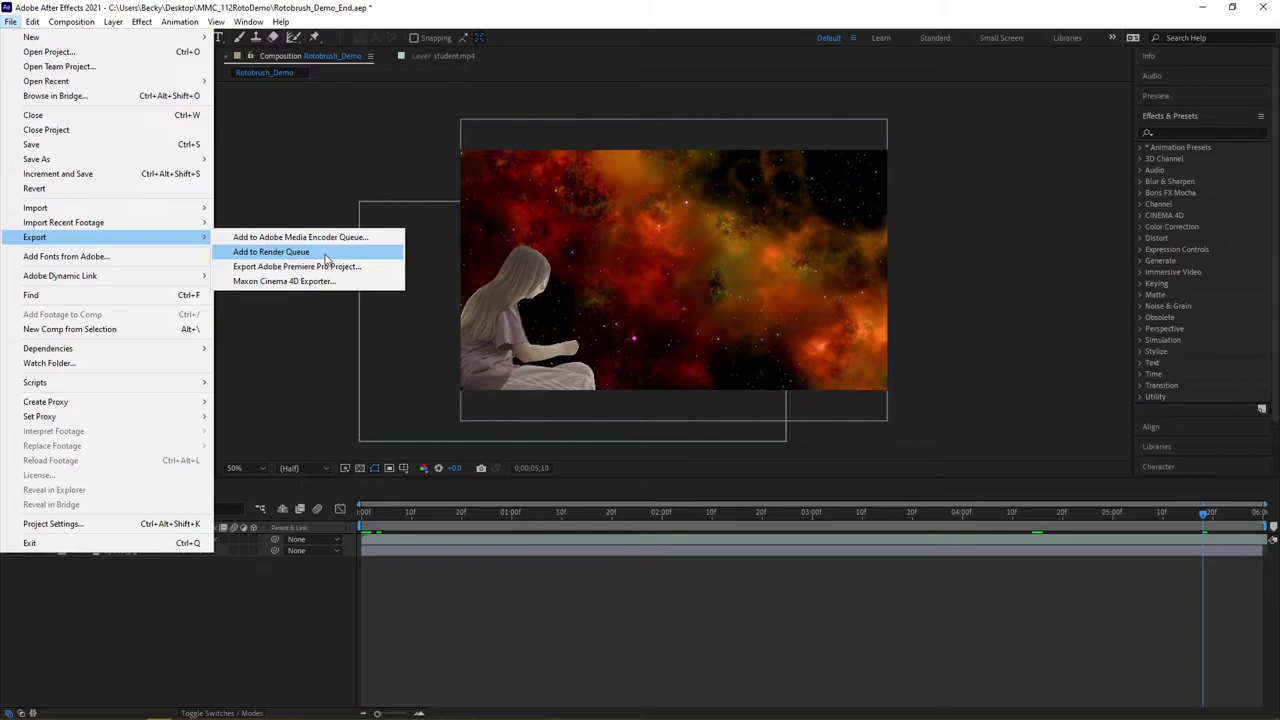
{"action": "left_click", "coordinate": [324, 253]}
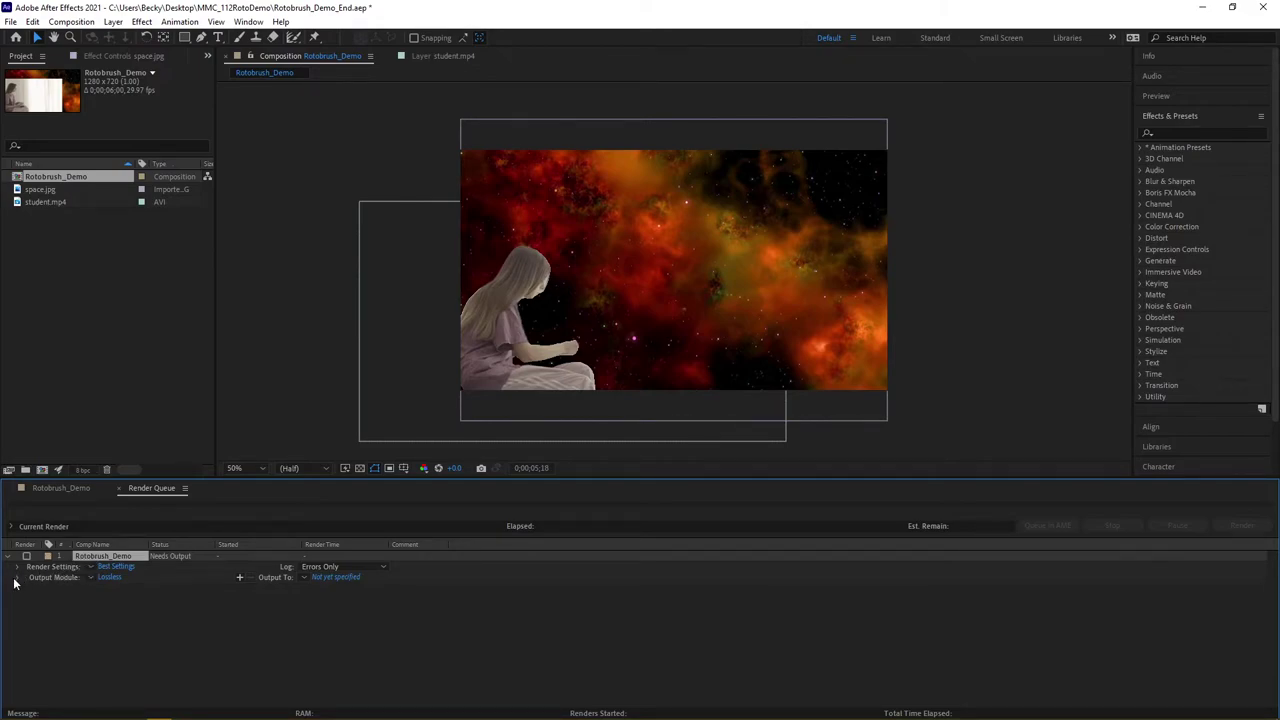
{"action": "left_click", "coordinate": [114, 566]}
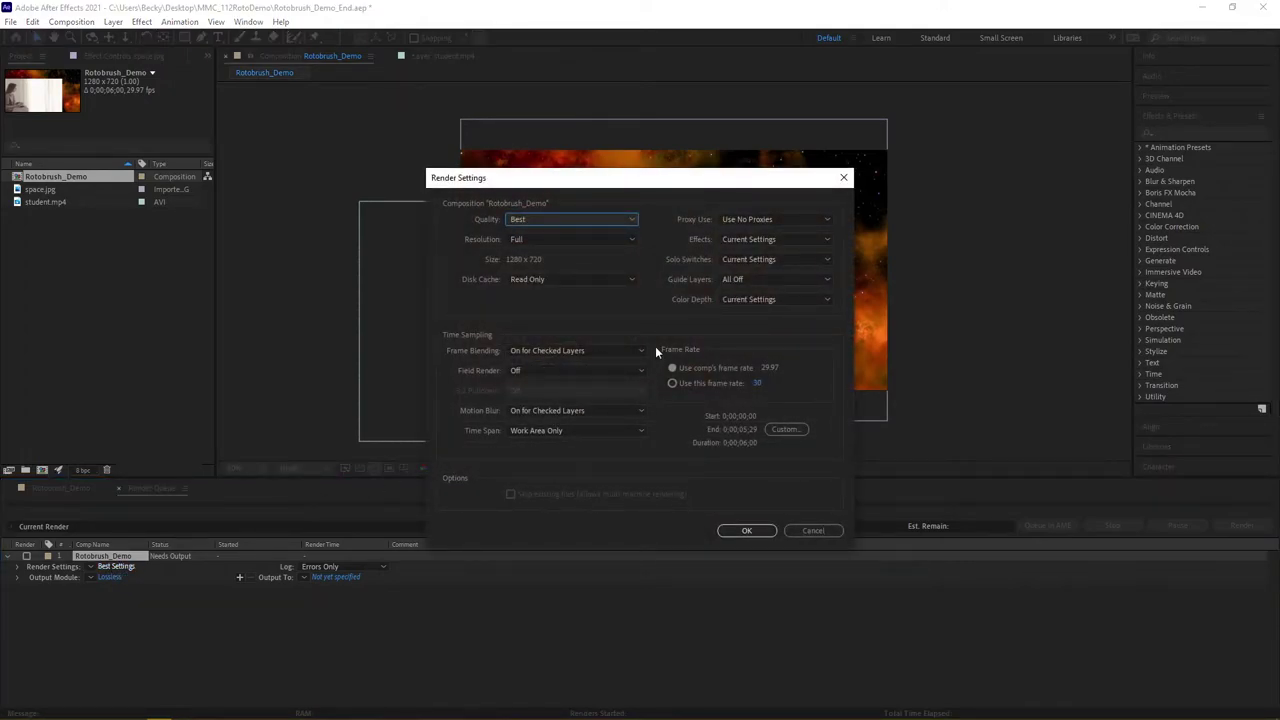
{"action": "left_click", "coordinate": [629, 221]}
{"action": "left_click", "coordinate": [629, 221]}
{"action": "left_click", "coordinate": [630, 221]}
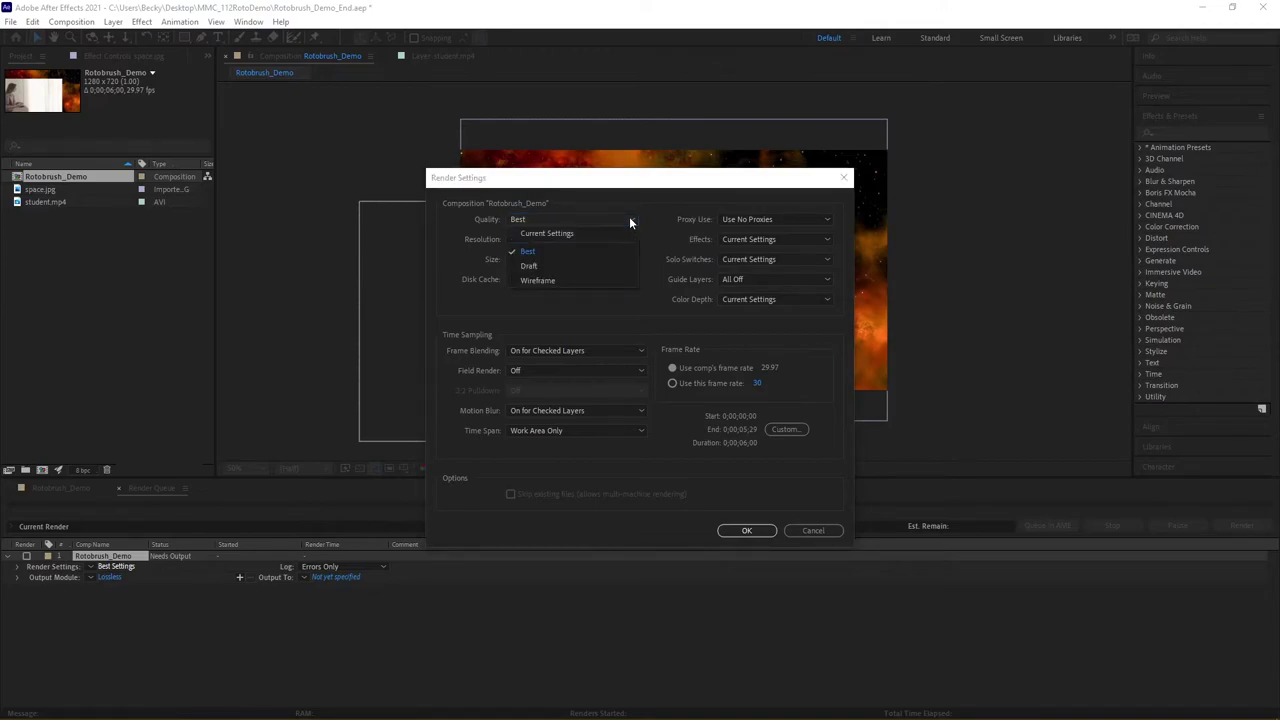
{"action": "left_click", "coordinate": [583, 250]}
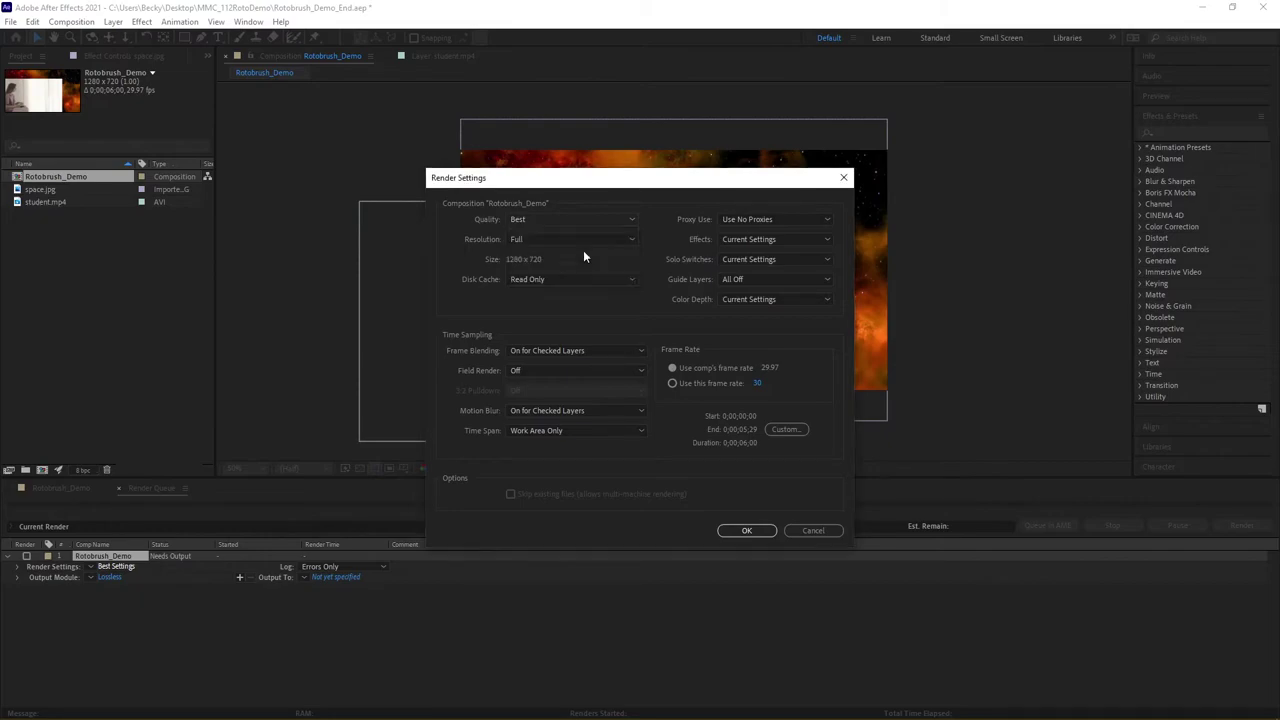
{"action": "left_click", "coordinate": [800, 532]}
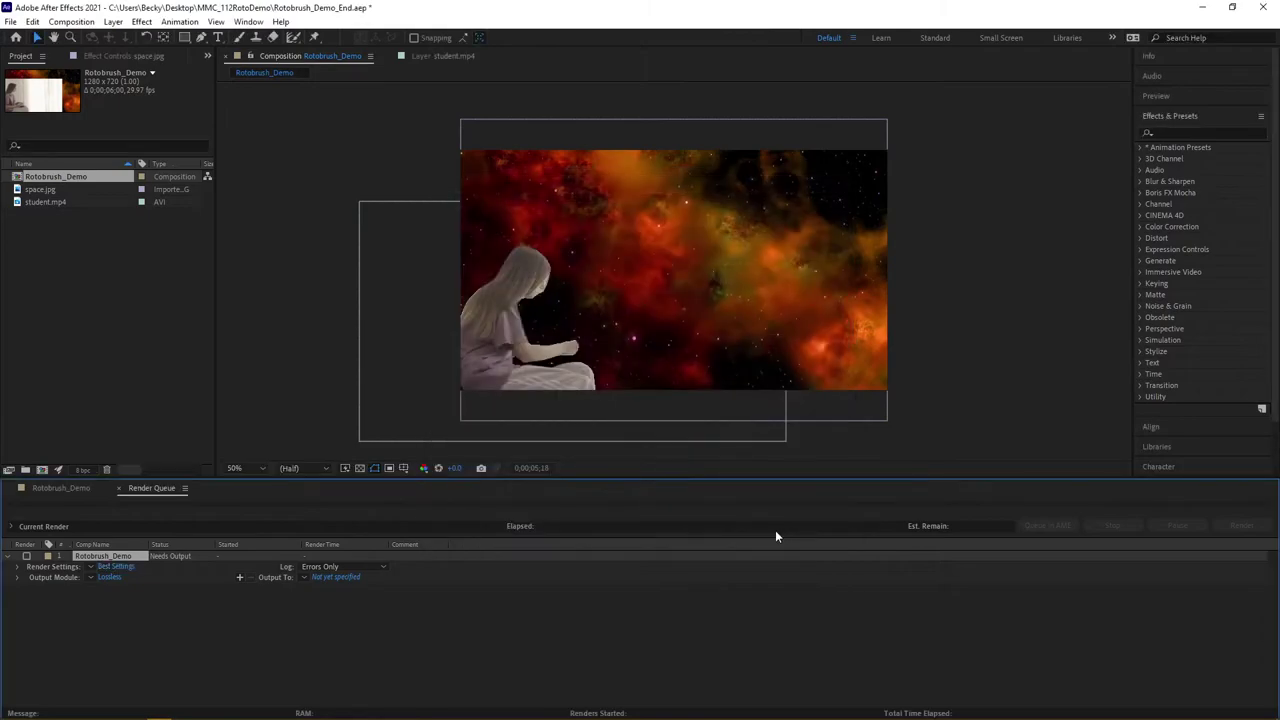
{"action": "left_click", "coordinate": [172, 556]}
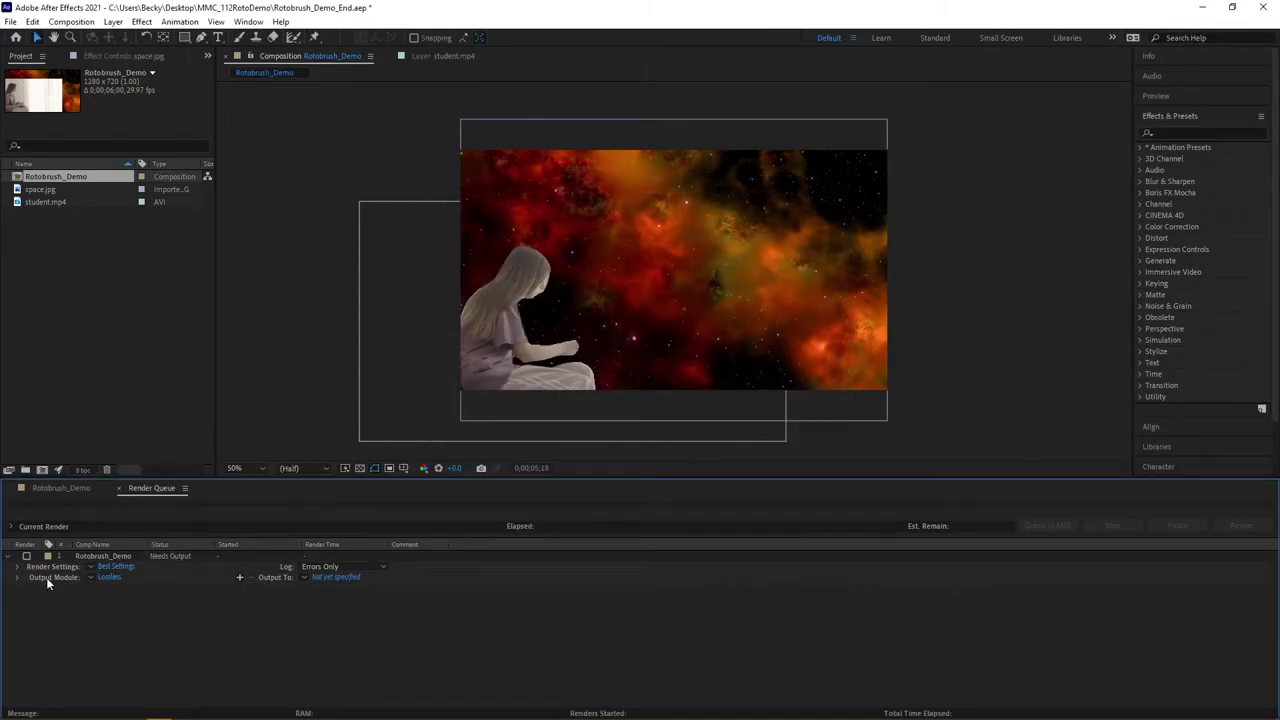
{"action": "left_click", "coordinate": [16, 570]}
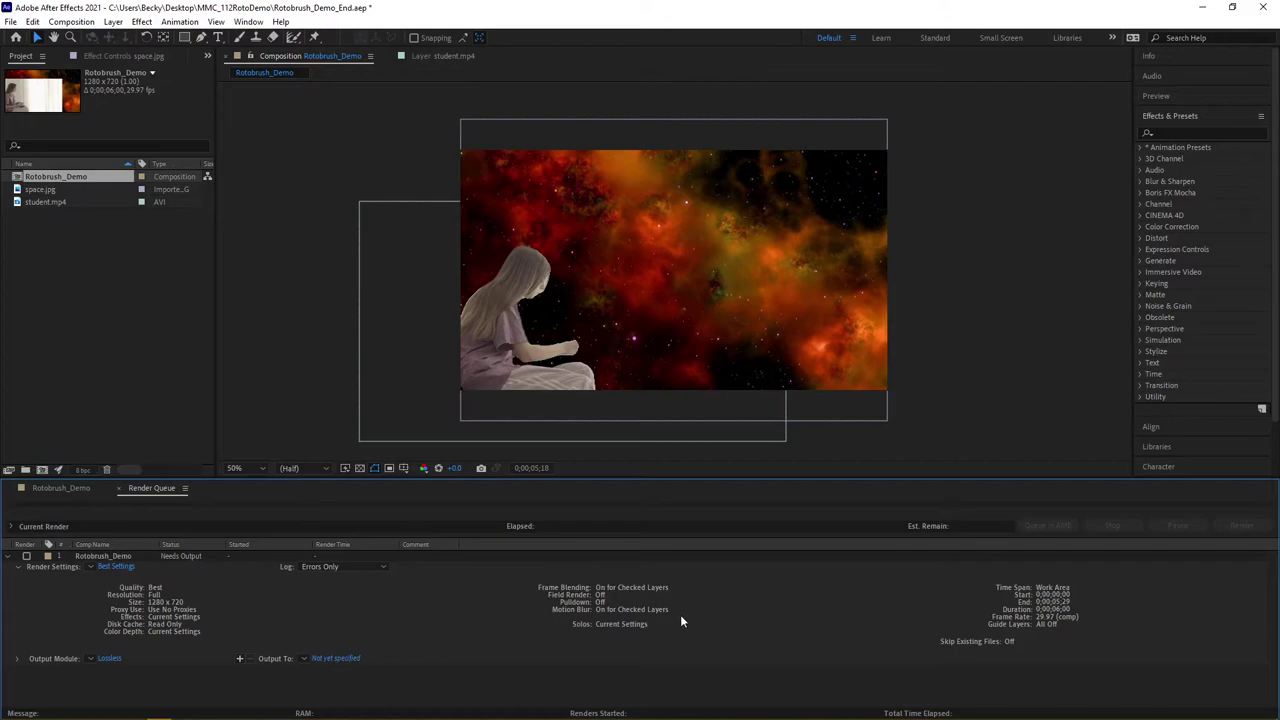
{"action": "left_click", "coordinate": [17, 660]}
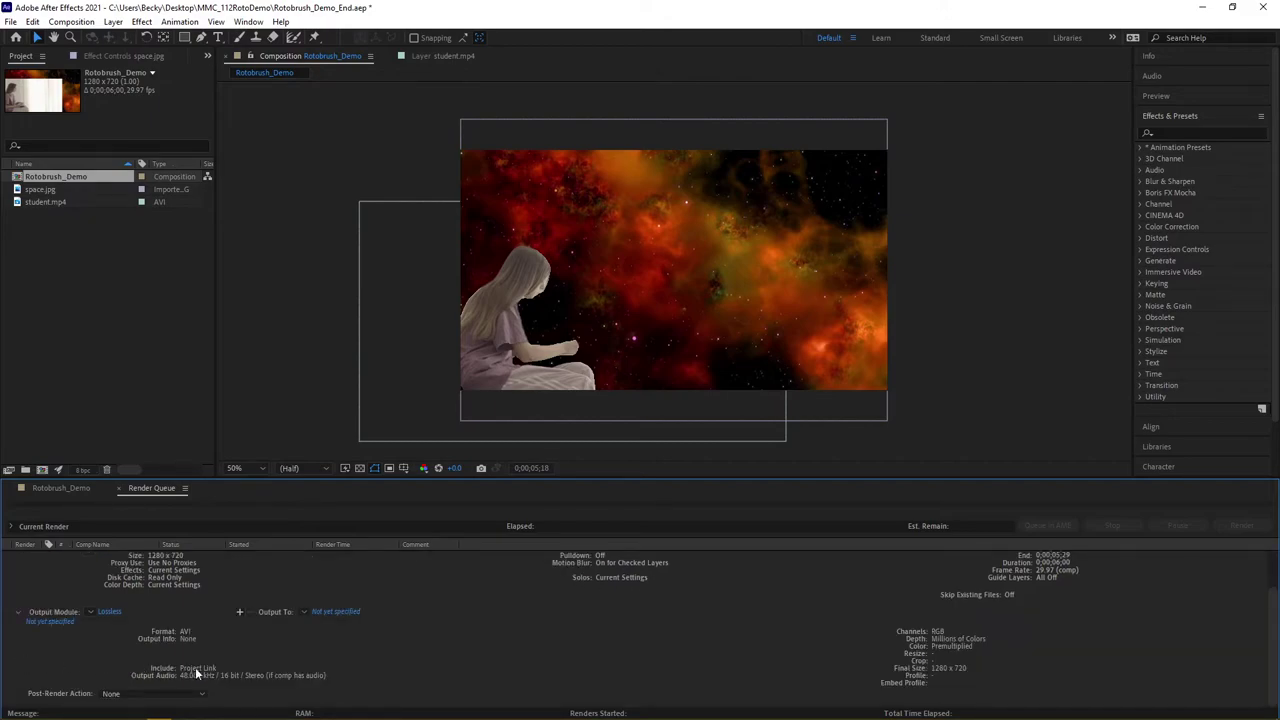
{"action": "left_click", "coordinate": [89, 611]}
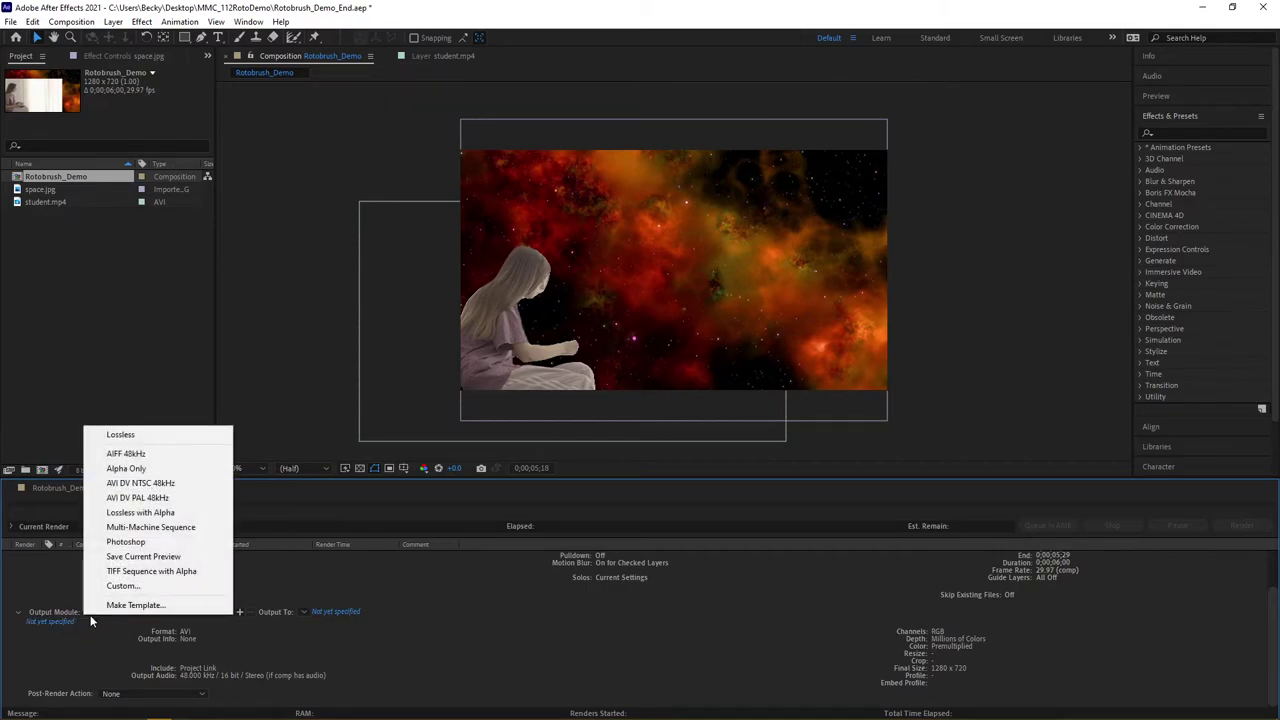
{"action": "left_click", "coordinate": [98, 629]}
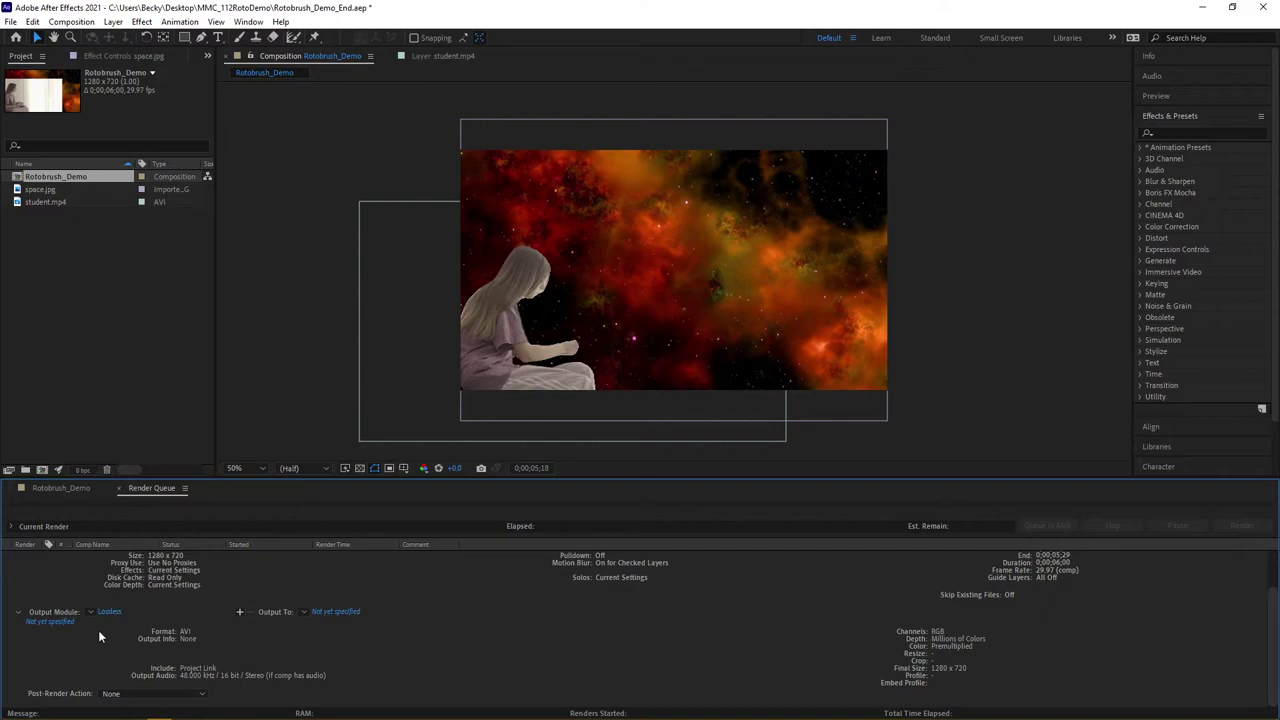
{"action": "left_click", "coordinate": [18, 613]}
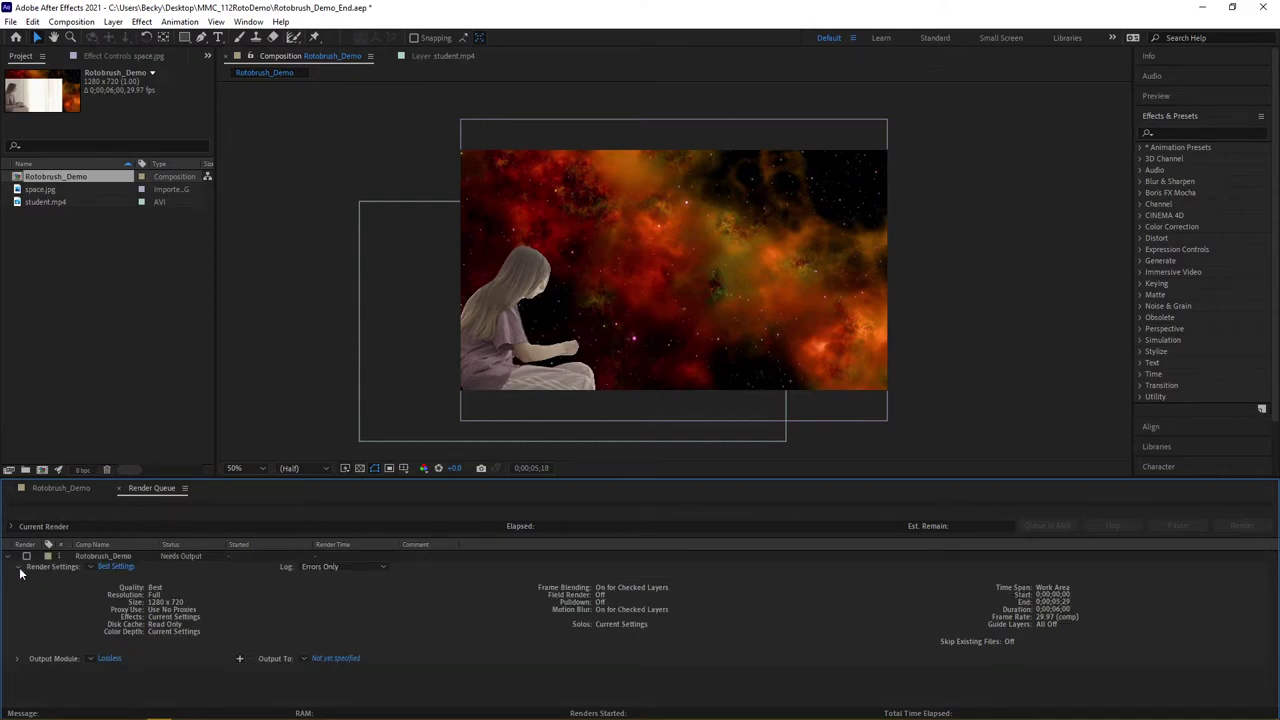
{"action": "left_click", "coordinate": [18, 568]}
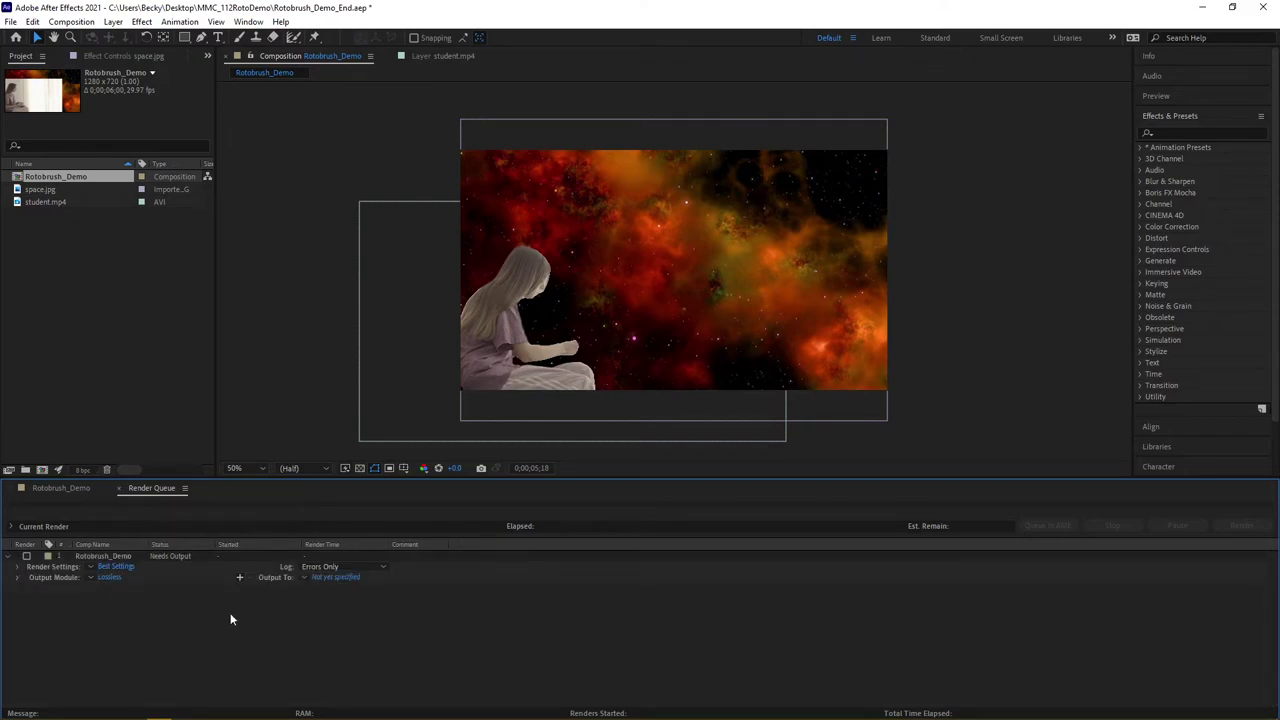
Step: Set the render output to Rotobrush_Demo.avi, keeping AVI as the file type
{"action": "left_click", "coordinate": [328, 578]}
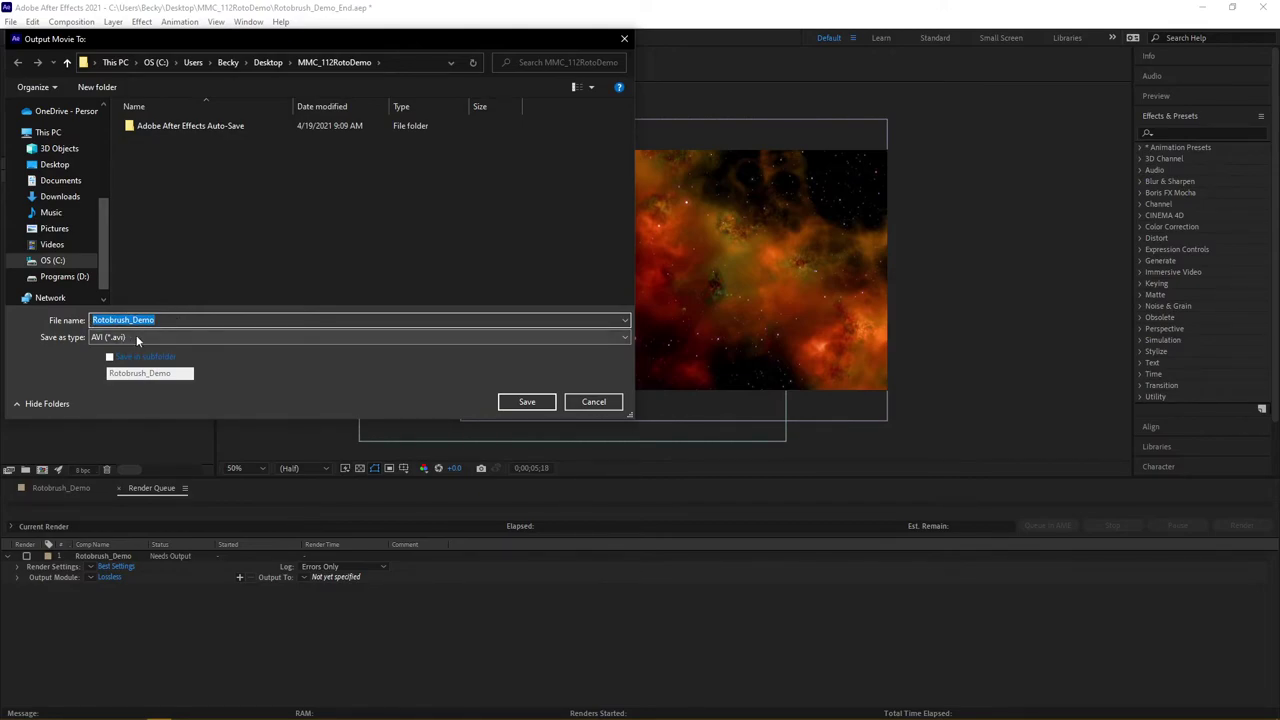
{"action": "left_click", "coordinate": [136, 338]}
{"action": "left_click", "coordinate": [136, 338]}
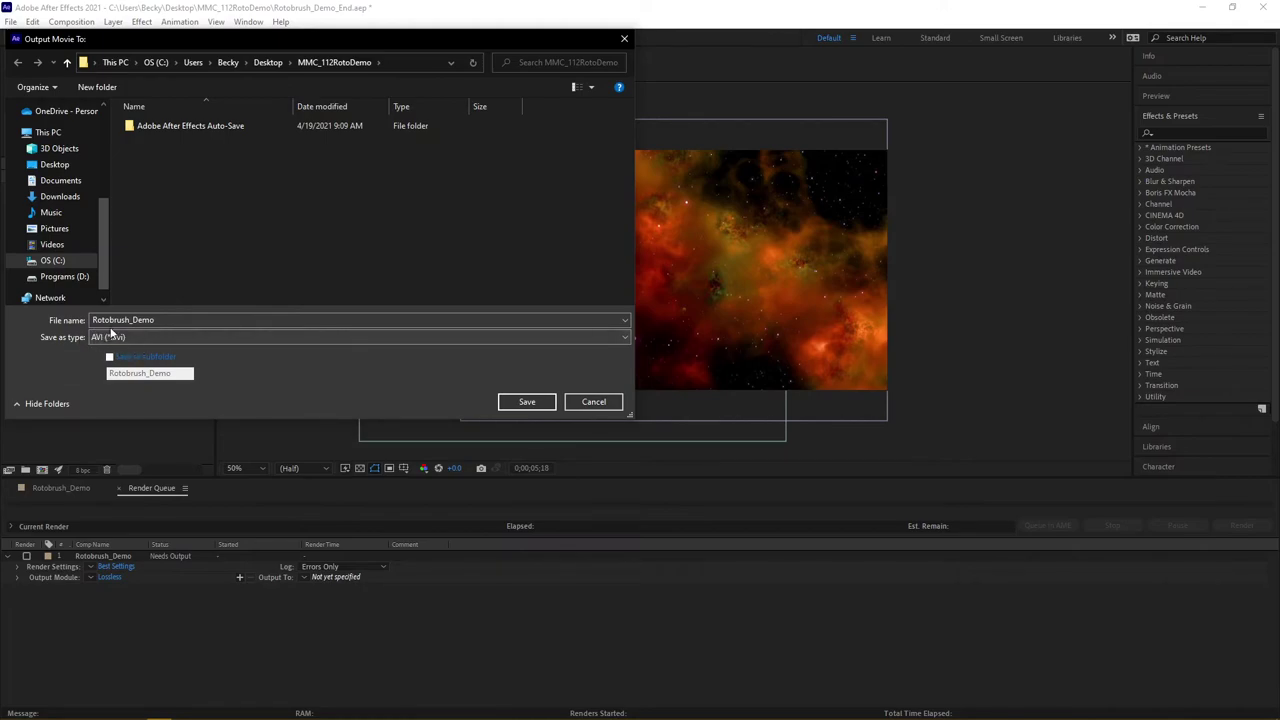
{"action": "left_click", "coordinate": [525, 404]}
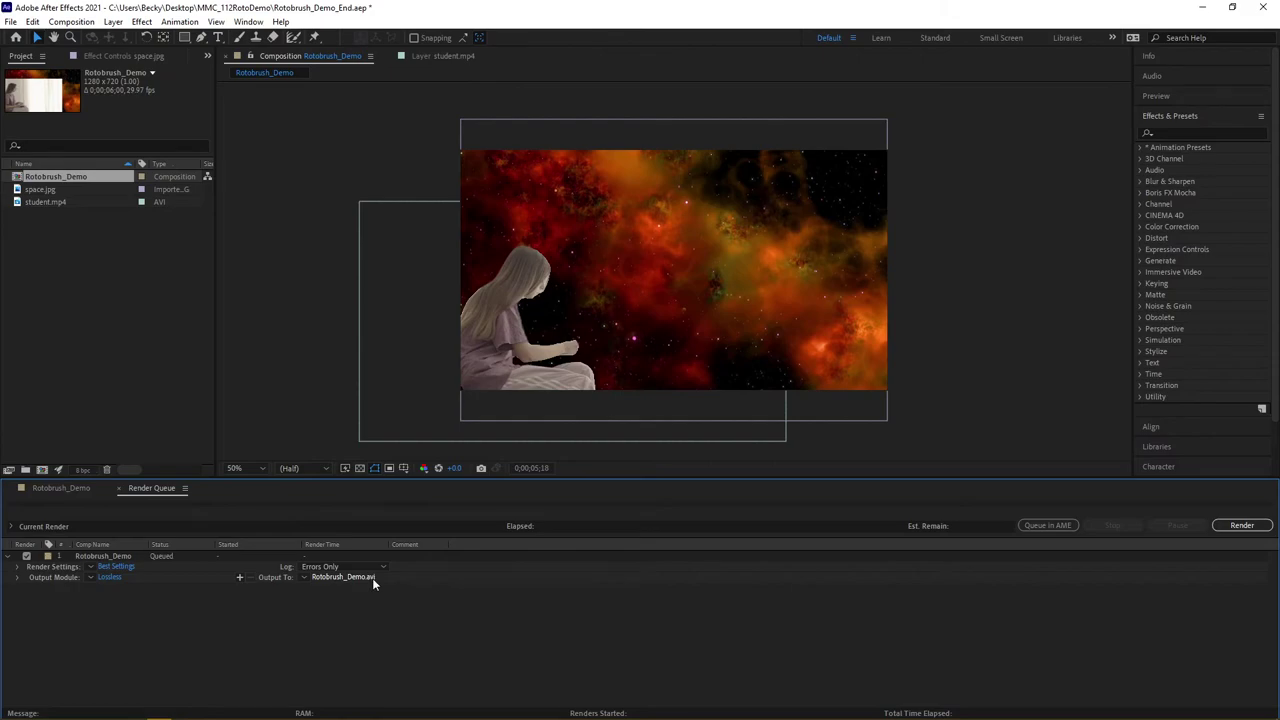
Step: Start the Render Queue render of Rotobrush_Demo and let it finish
{"action": "left_click", "coordinate": [1266, 526]}
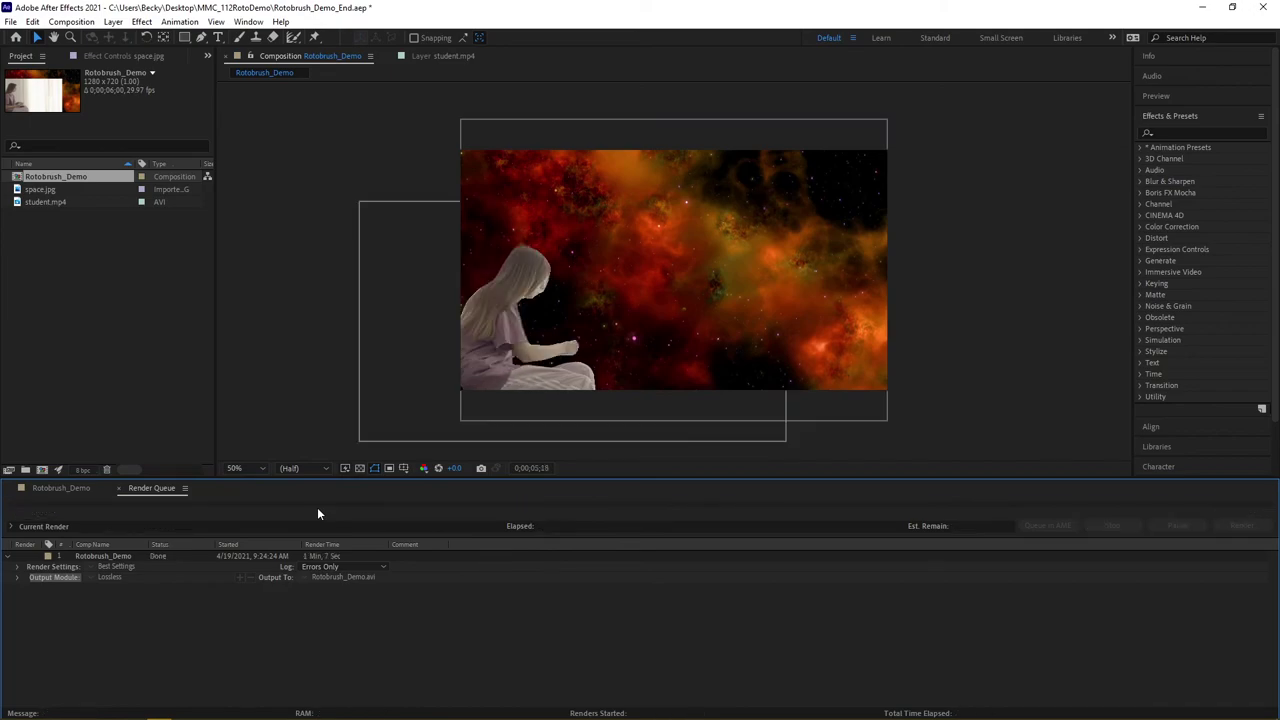
Step: Switch to the MMC_112RotoDemo folder and play the rendered Rotobrush_Demo video
{"action": "key", "text": "alt+Tab"}
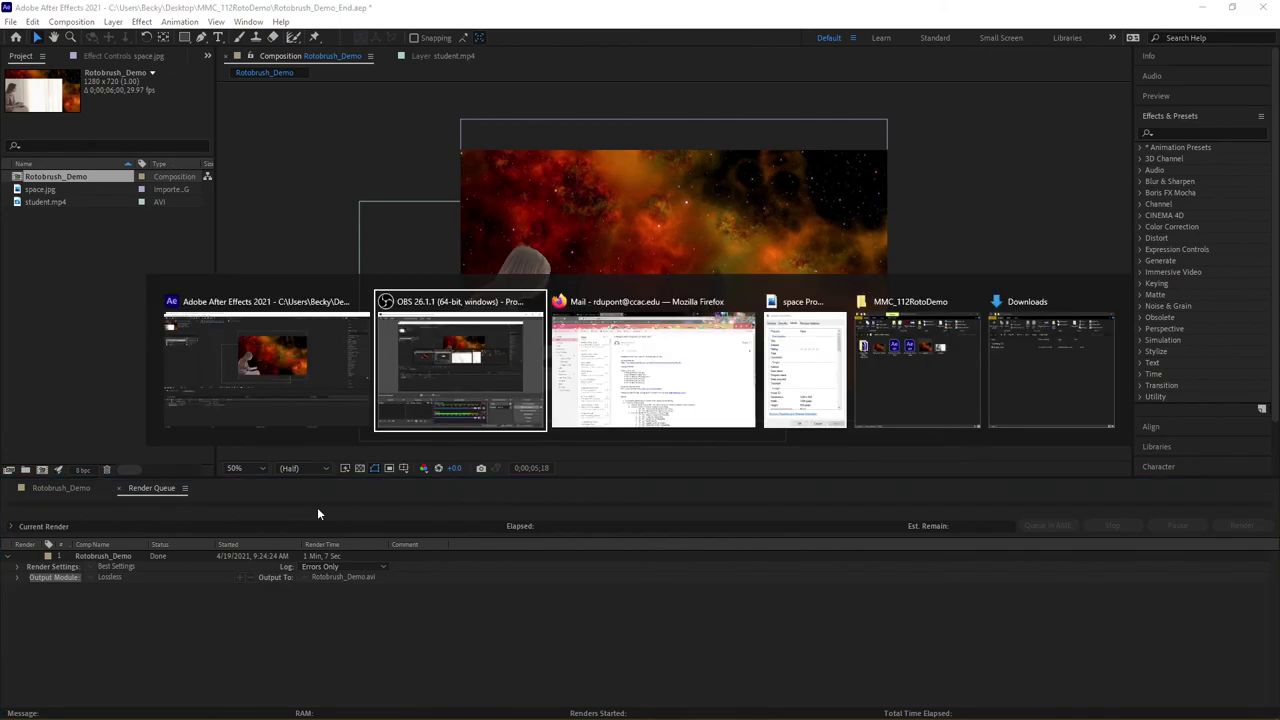
{"action": "key", "text": "alt+Tab"}
{"action": "key", "text": "alt+Tab"}
{"action": "key", "text": "alt+Tab"}
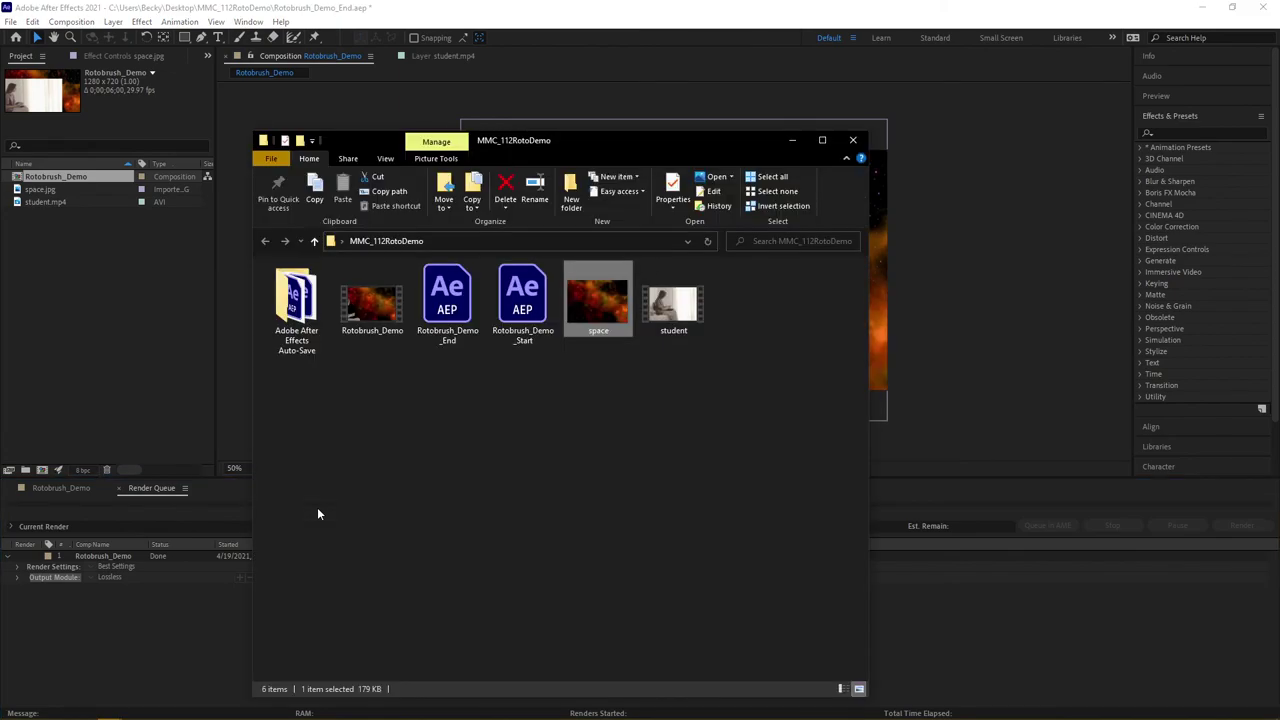
{"action": "left_click", "coordinate": [374, 312]}
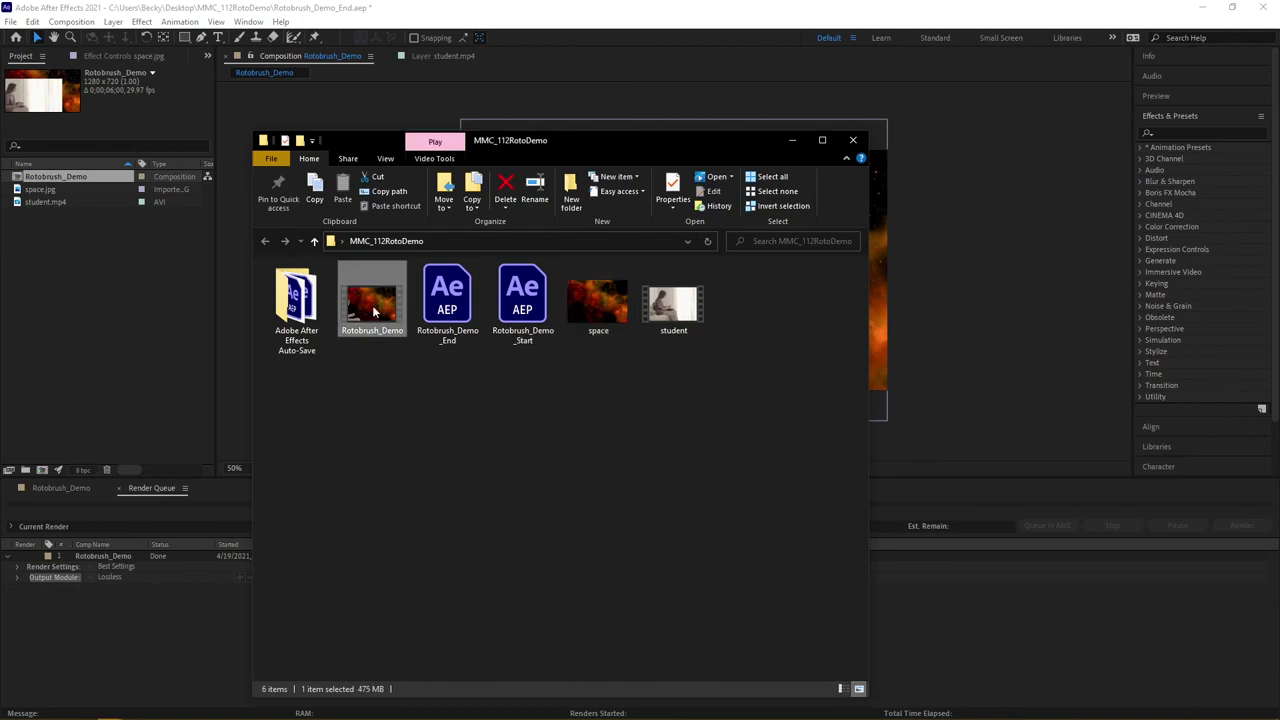
{"action": "double_click", "coordinate": [374, 312]}
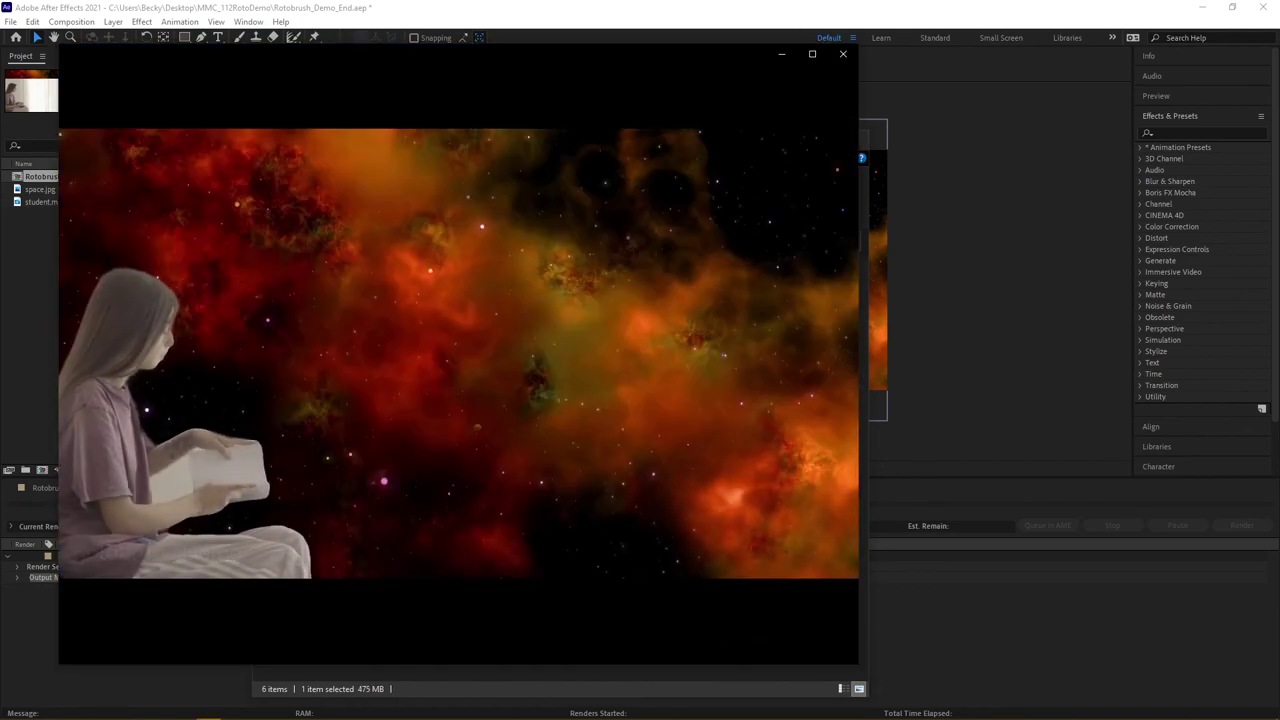